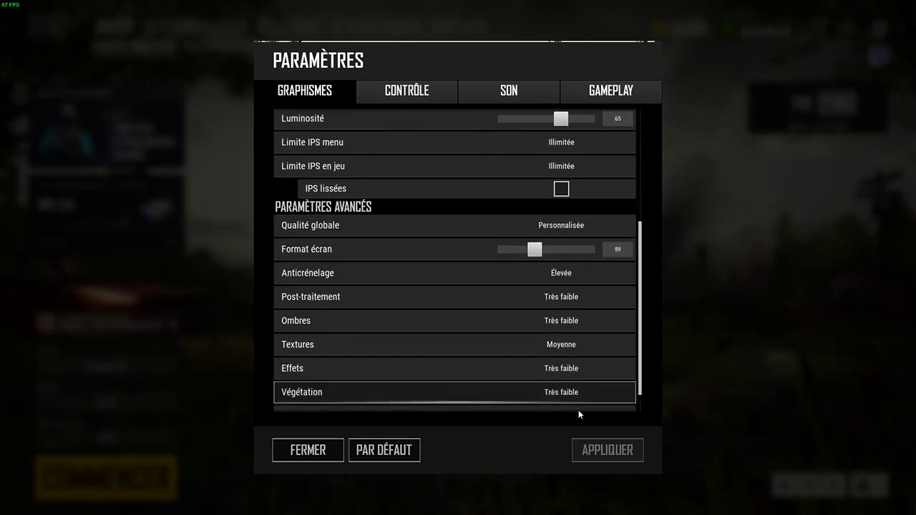
Close the graphics settings and return to the game lobby.
left_click(562, 401)
left_click(607, 450)
left_click(308, 451)
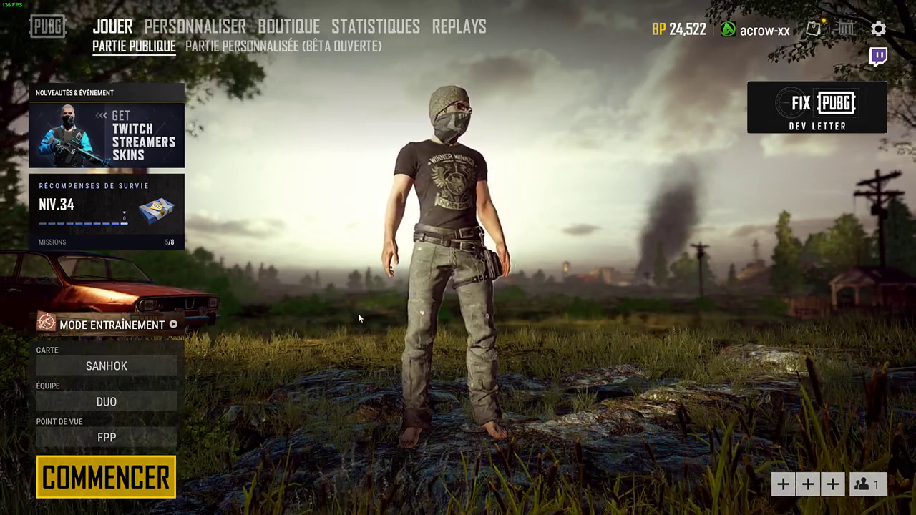
Examine the mouse sensitivities and the common key bindings in the game's control settings, and close the settings.
key("Escape")
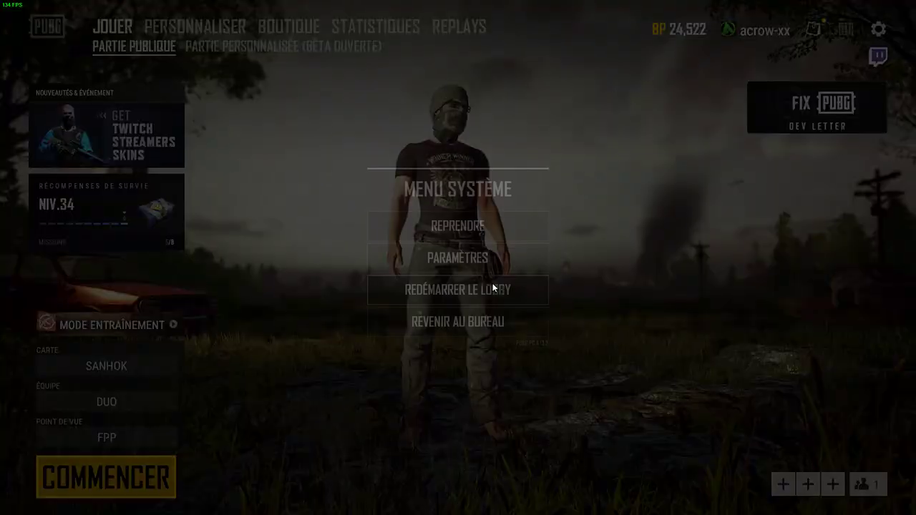
left_click(459, 258)
left_click(409, 92)
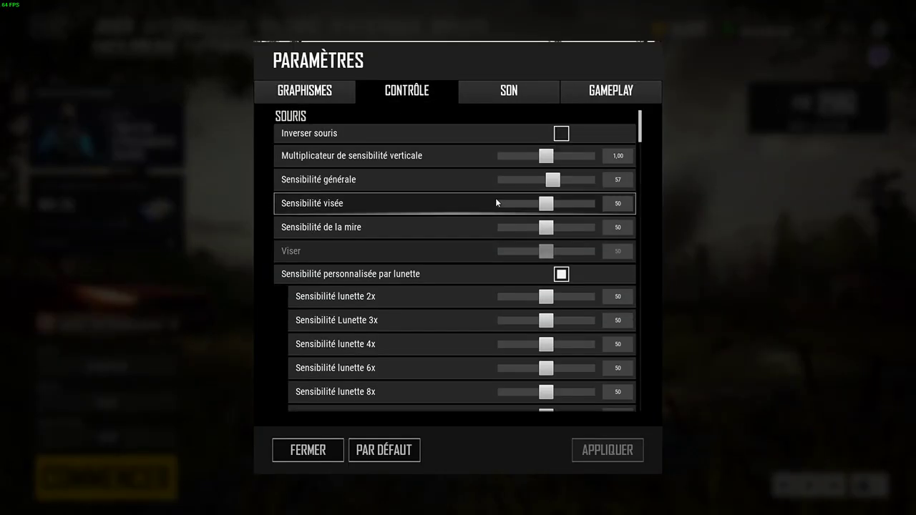
scroll(533, 182, "down", 6)
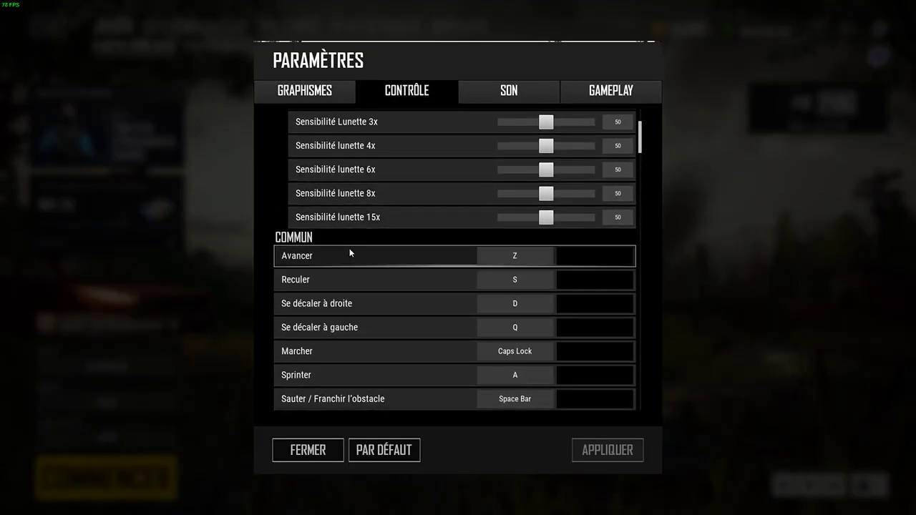
scroll(533, 257, "down", 2)
scroll(534, 241, "down", 1)
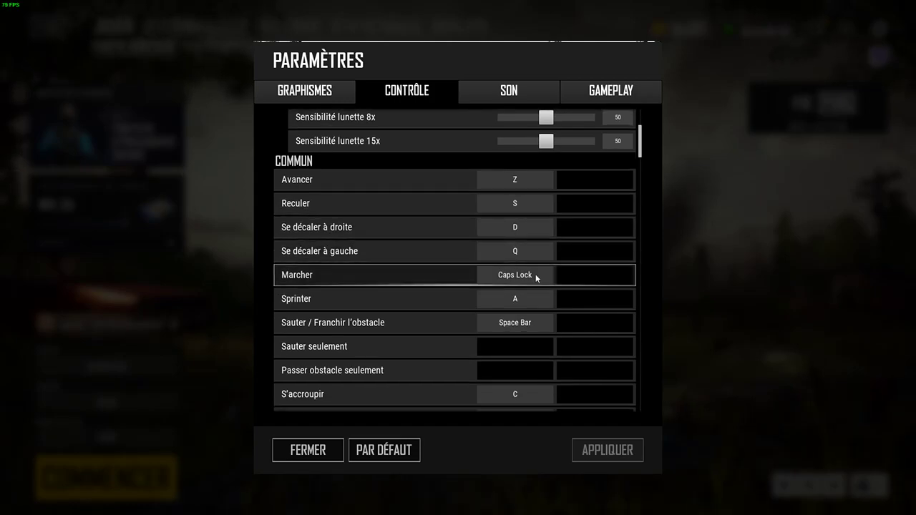
scroll(537, 278, "down", 1)
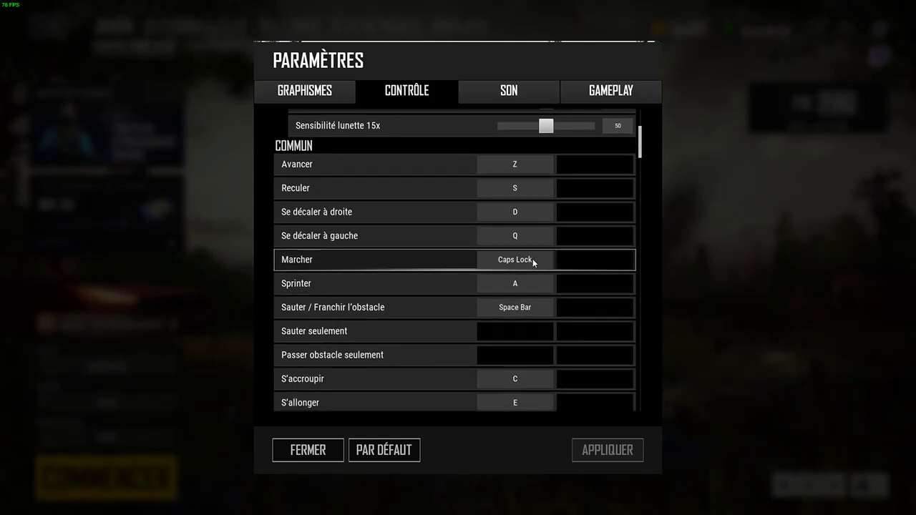
scroll(533, 262, "down", 2)
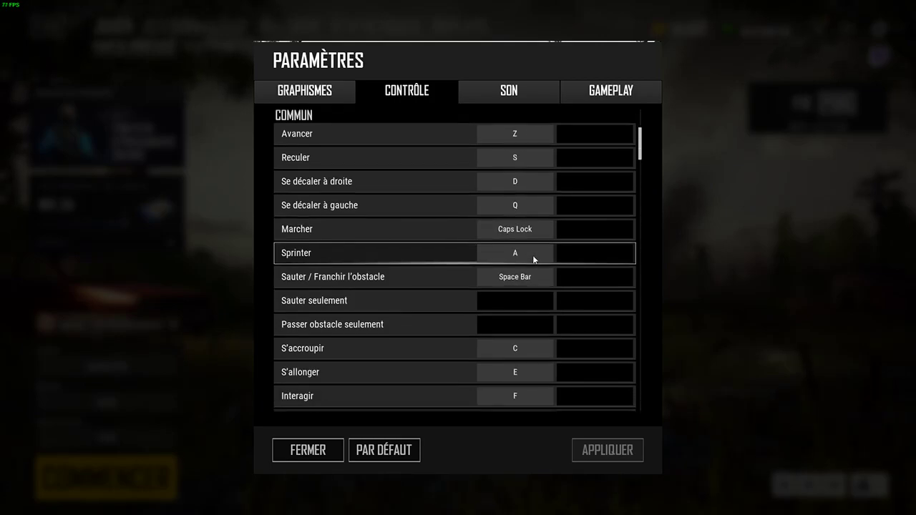
scroll(533, 257, "down", 9)
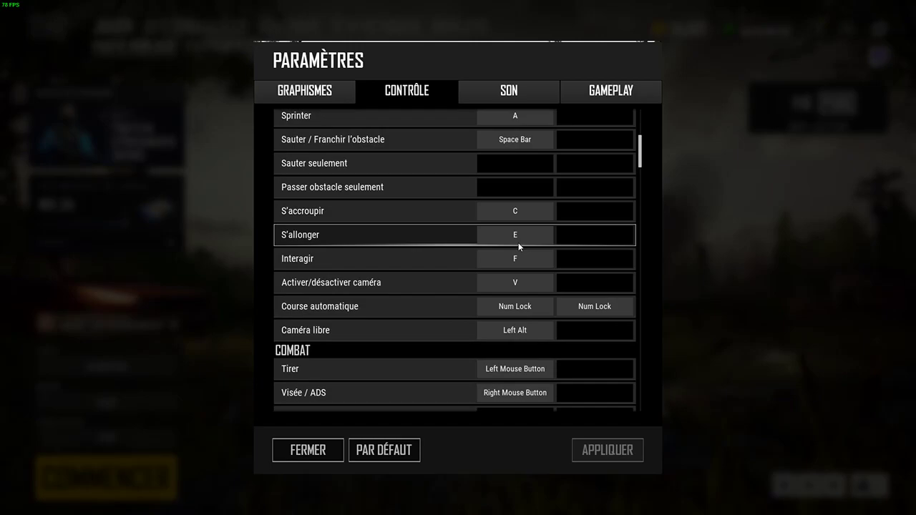
scroll(517, 285, "down", 6)
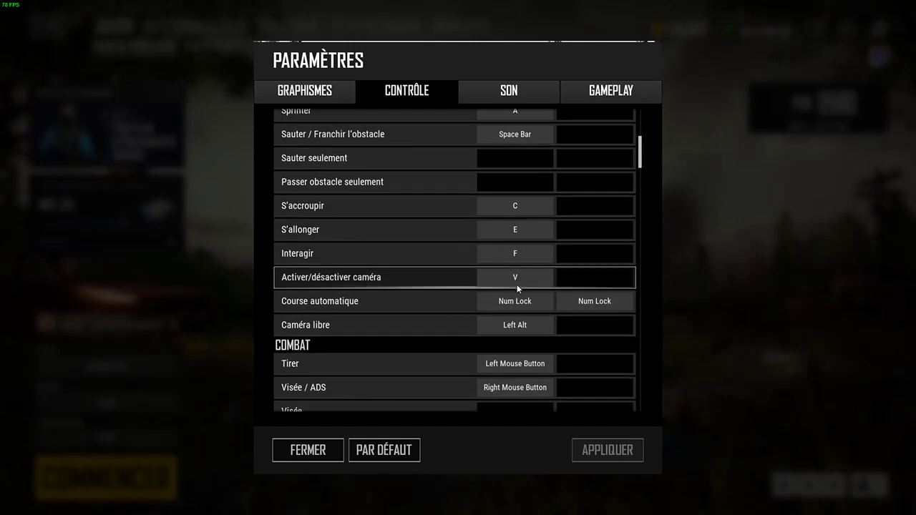
left_click(333, 445)
Quit the game to the desktop and confirm the exit.
key("Escape")
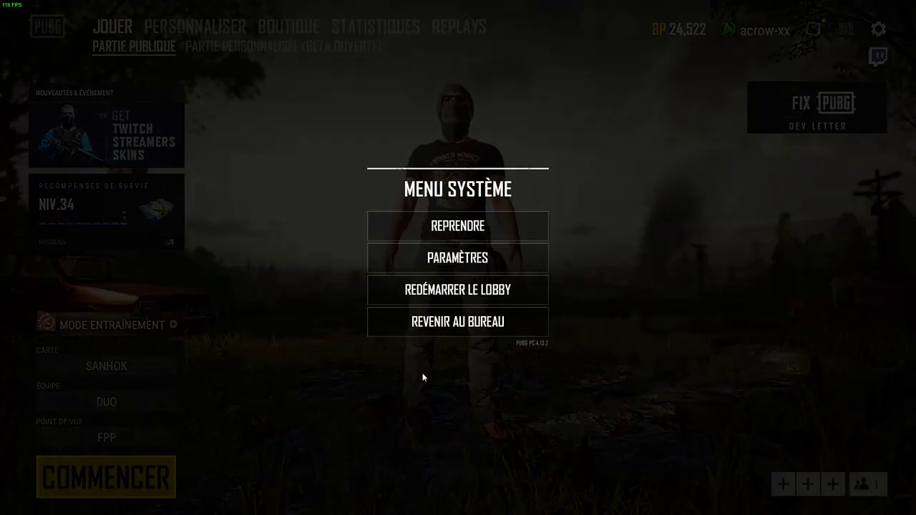
left_click(419, 322)
left_click(415, 309)
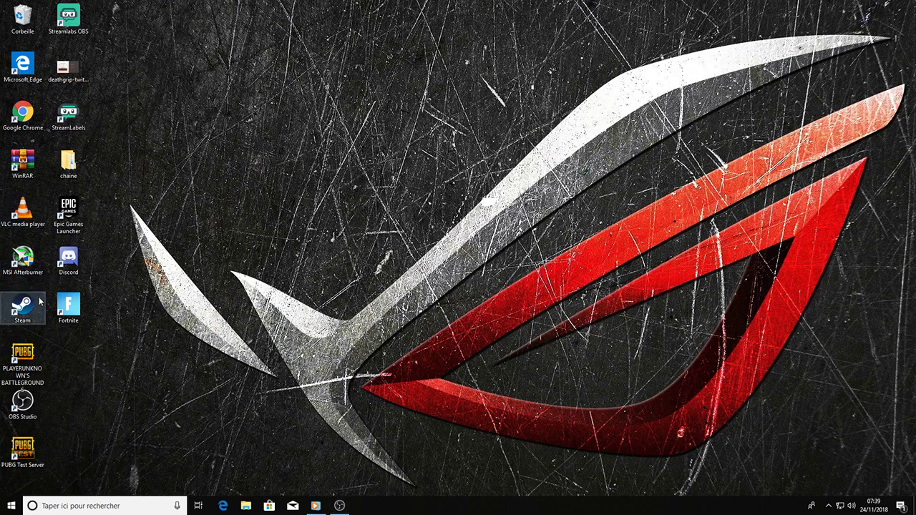
Launch Steam and show the games in the library.
double_click(40, 302)
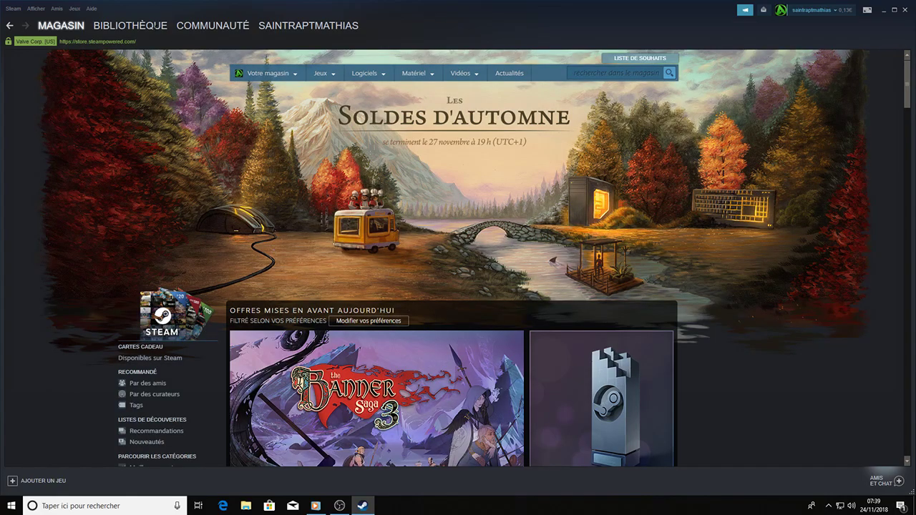
mouse_move(107, 26)
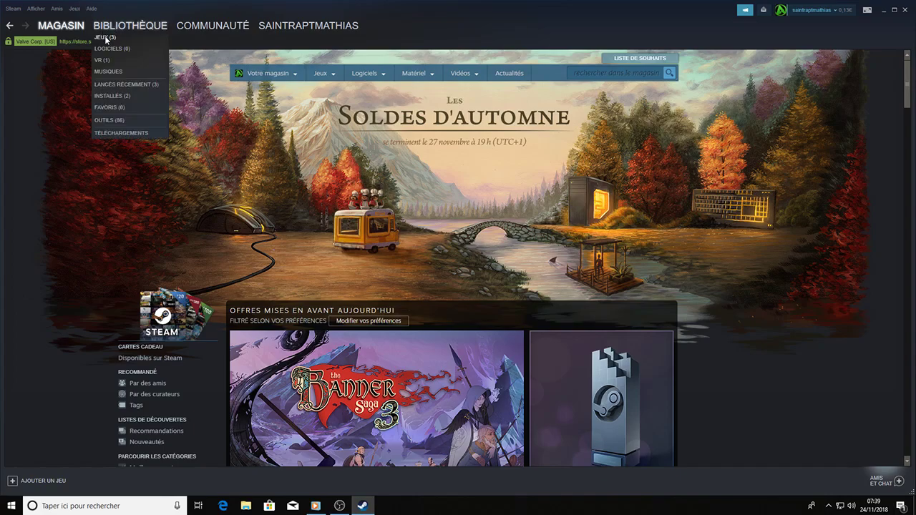
left_click(106, 38)
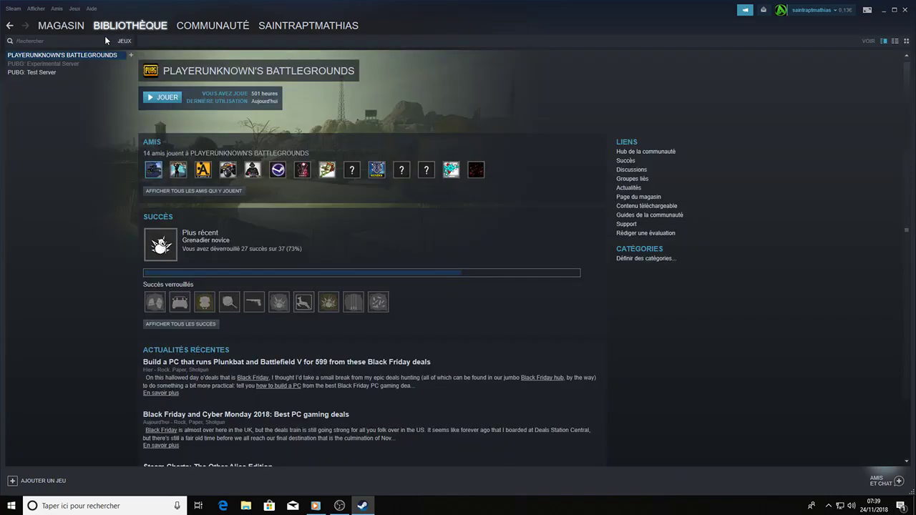
Set the in-game FPS counter to "En haut à gauche" in Steam's in-game settings and confirm.
left_click(14, 8)
left_click(32, 67)
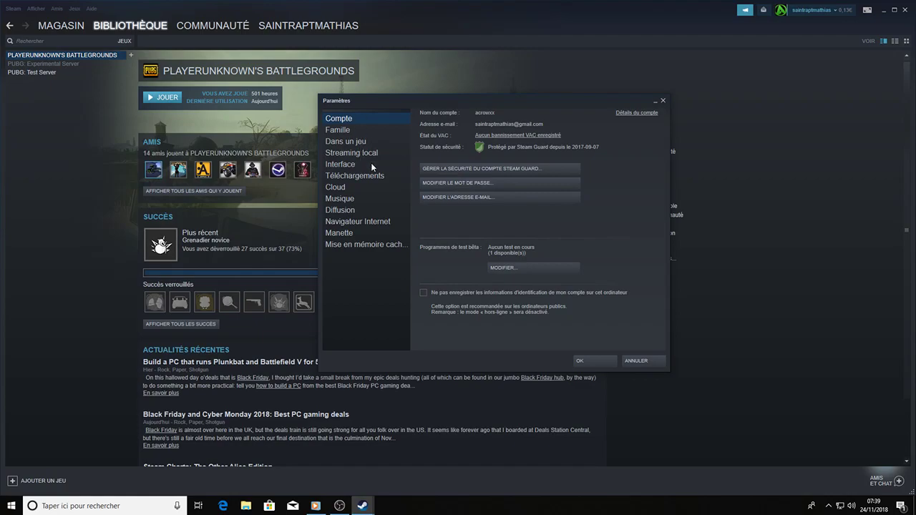
left_click(365, 142)
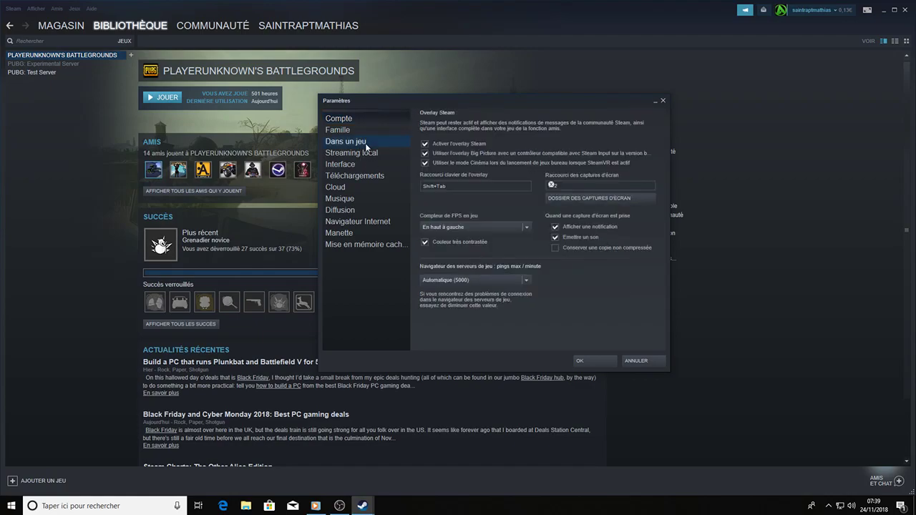
left_click(479, 223)
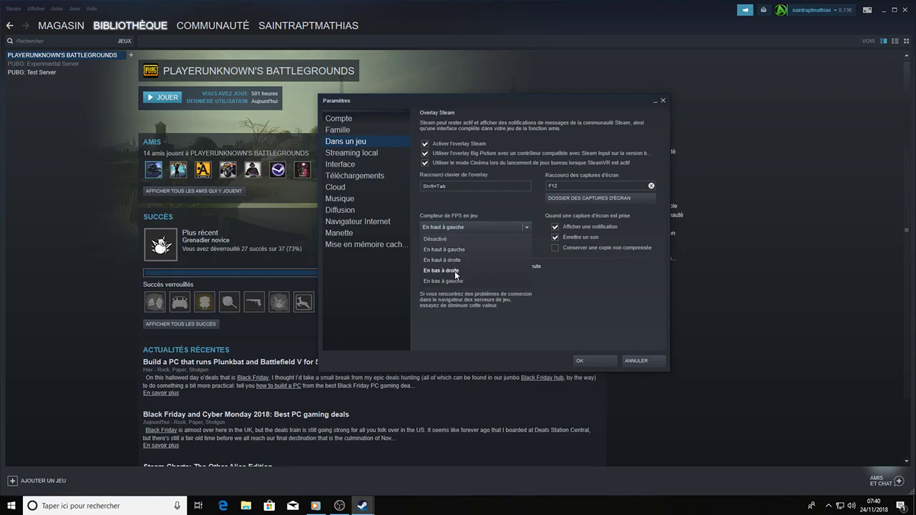
left_click(453, 248)
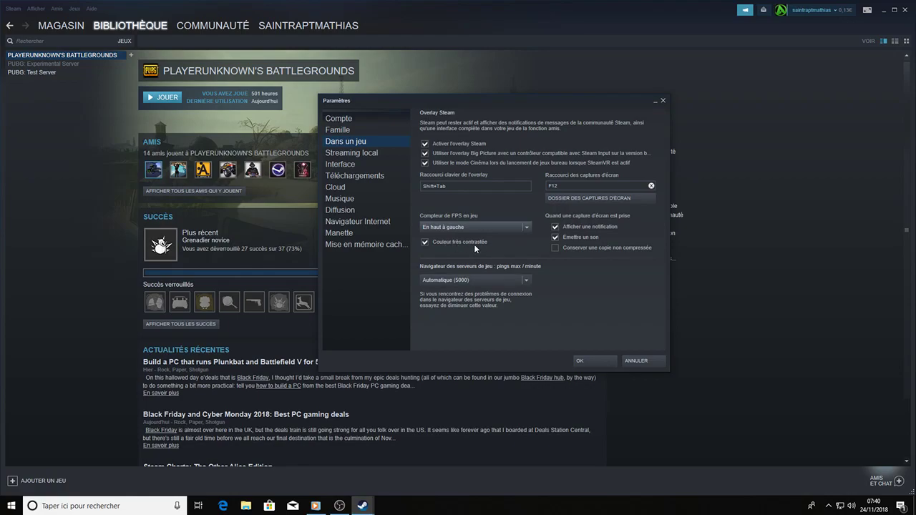
left_click(599, 360)
Open the launch options in the properties of PLAYERUNKNOWN'S BATTLEGROUNDS.
mouse_move(77, 29)
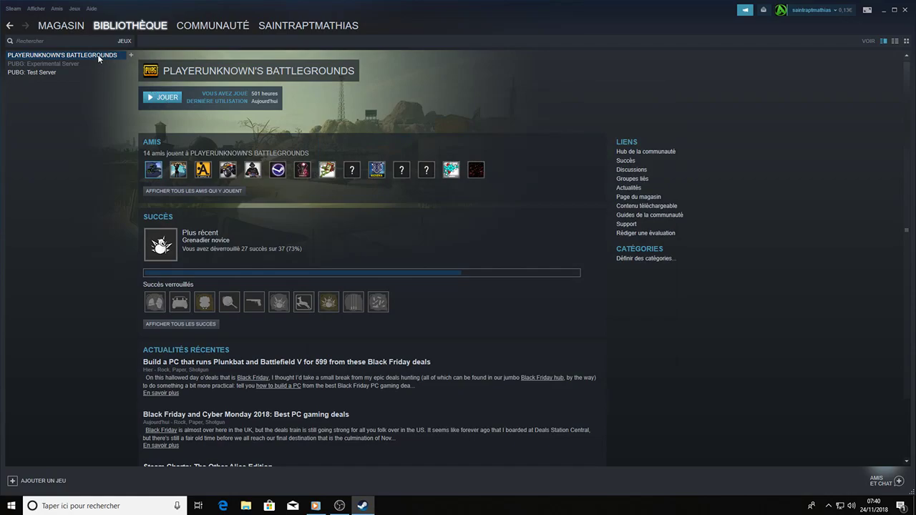
right_click(99, 57)
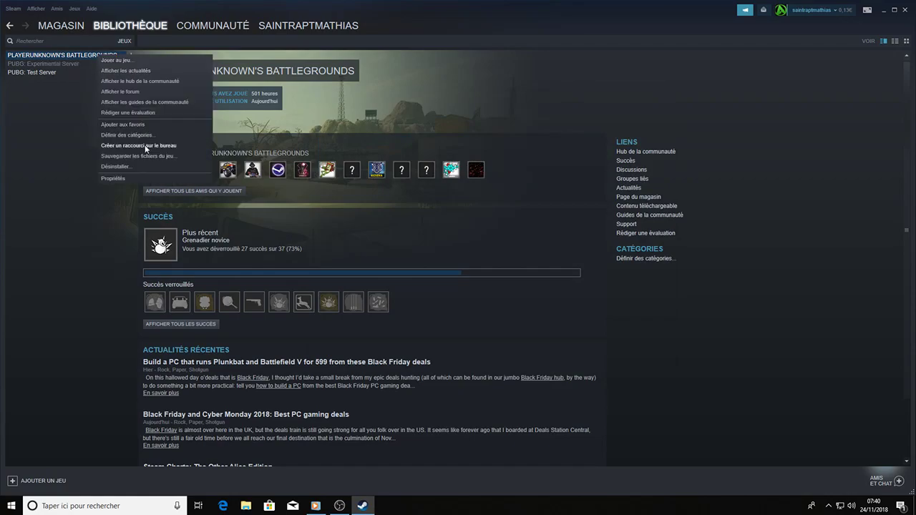
left_click(135, 178)
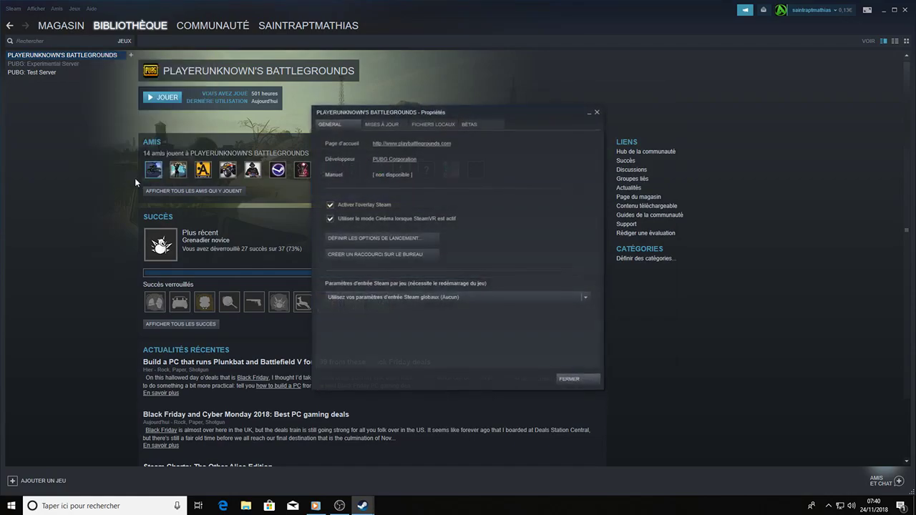
left_click(393, 238)
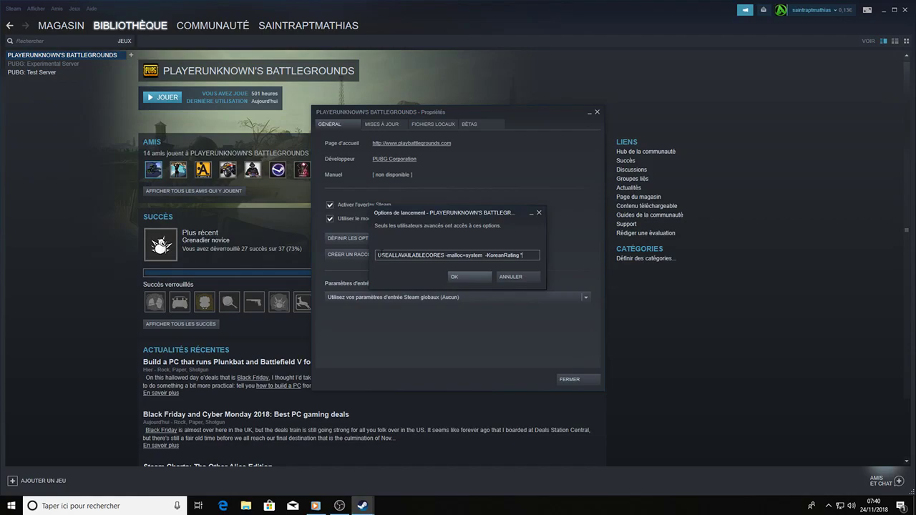
Examine the USEALLAVAILABLECORES and -malloc=system launch options, confirm them, and close the game's properties and Steam.
left_click_drag(378, 255, 484, 255)
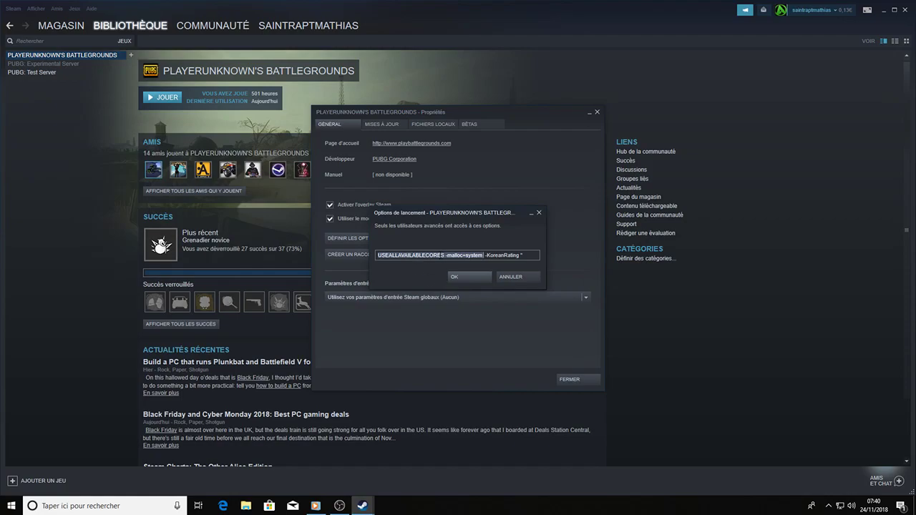
left_click(446, 255)
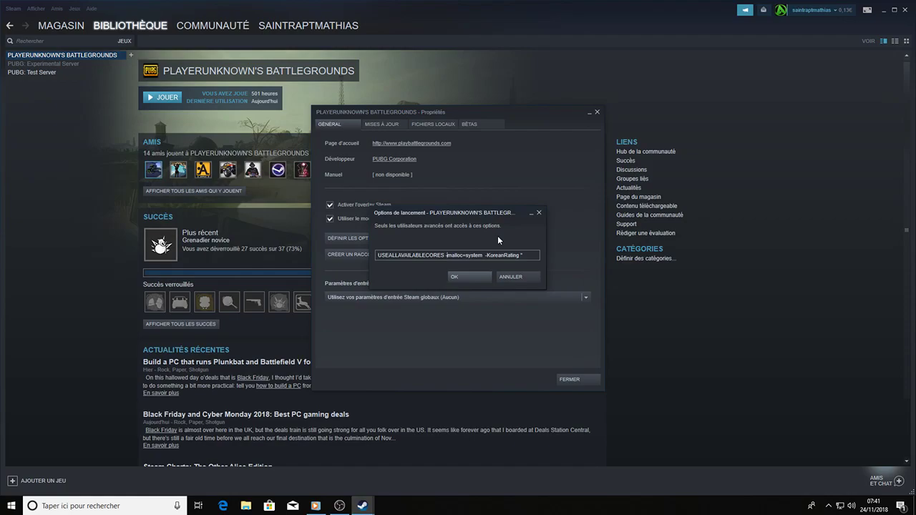
type("m")
key("BackSpace")
left_click(473, 279)
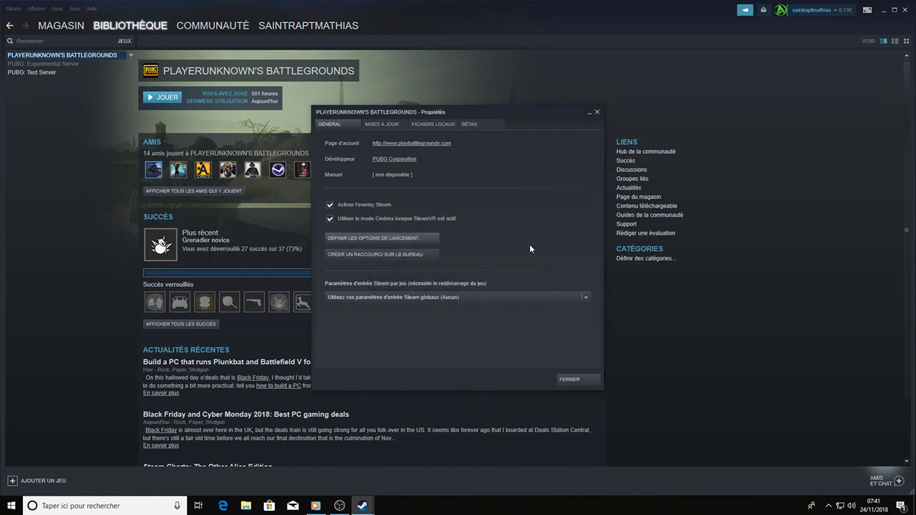
left_click(598, 114)
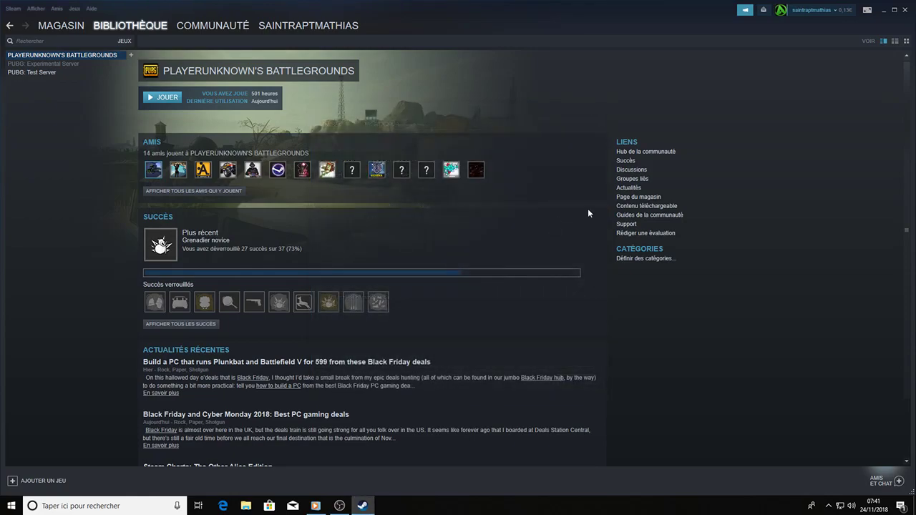
left_click(905, 9)
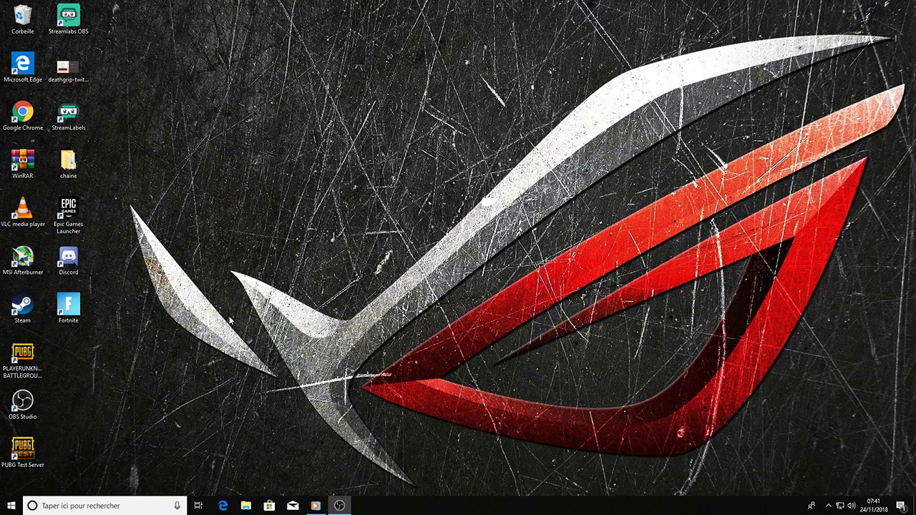
Switch to File Explorer and open the steamapps folder under C:\Program Files (x86)\Steam.
left_click(247, 504)
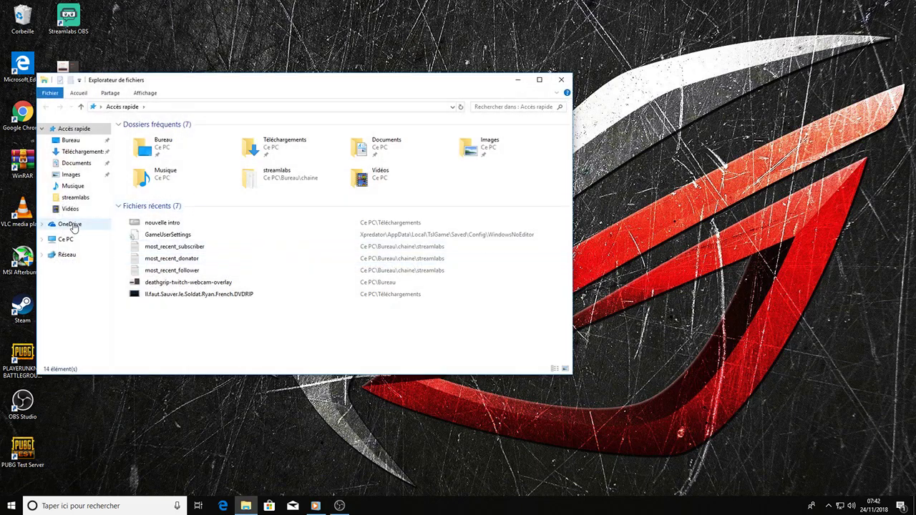
left_click(87, 238)
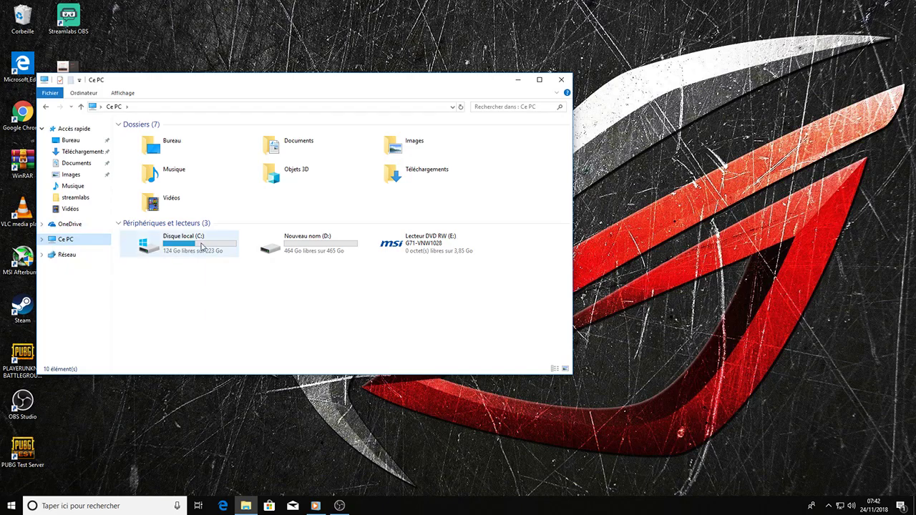
double_click(202, 247)
left_click(164, 148)
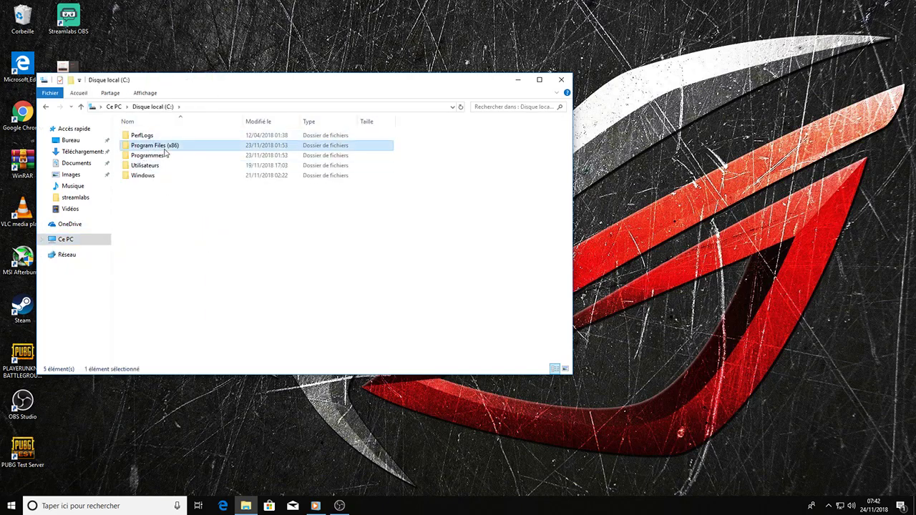
double_click(164, 148)
left_click(152, 246)
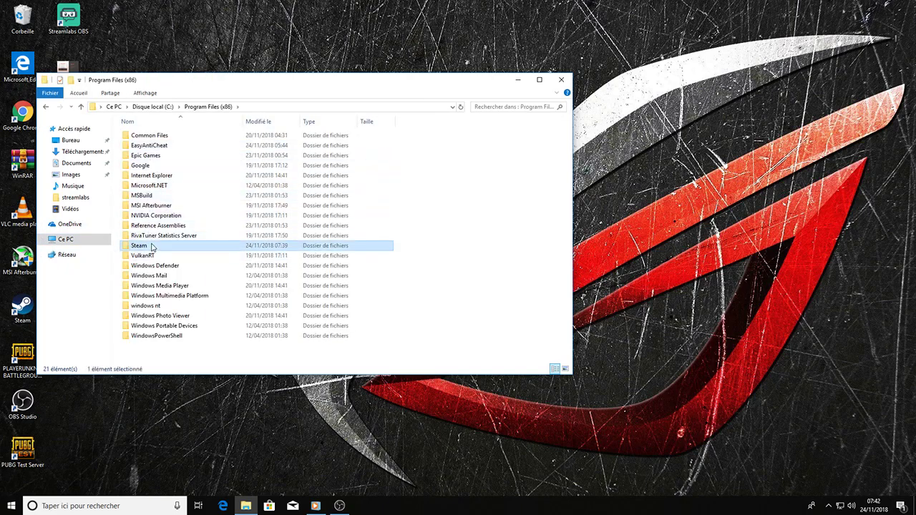
double_click(151, 246)
double_click(165, 326)
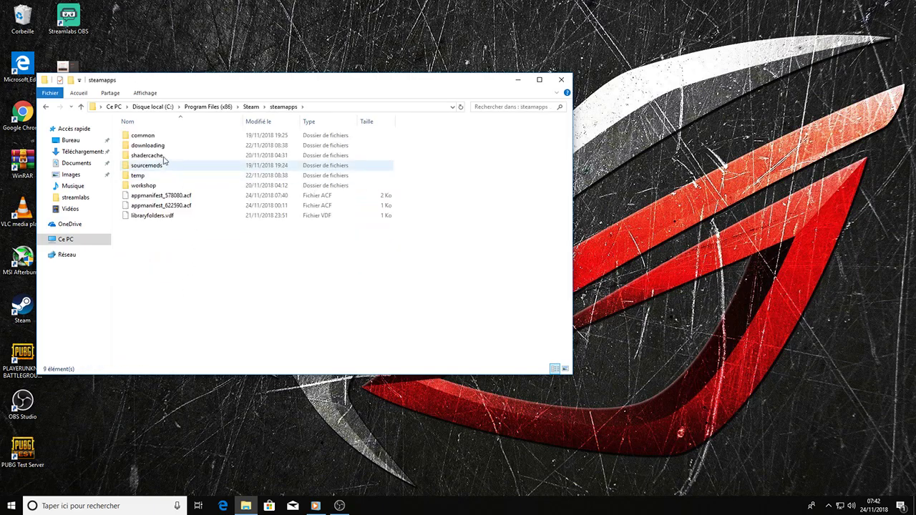
Open the game's executable folder common\PUBG\TslGame\Binaries\Win64 within steamapps.
double_click(172, 138)
double_click(161, 138)
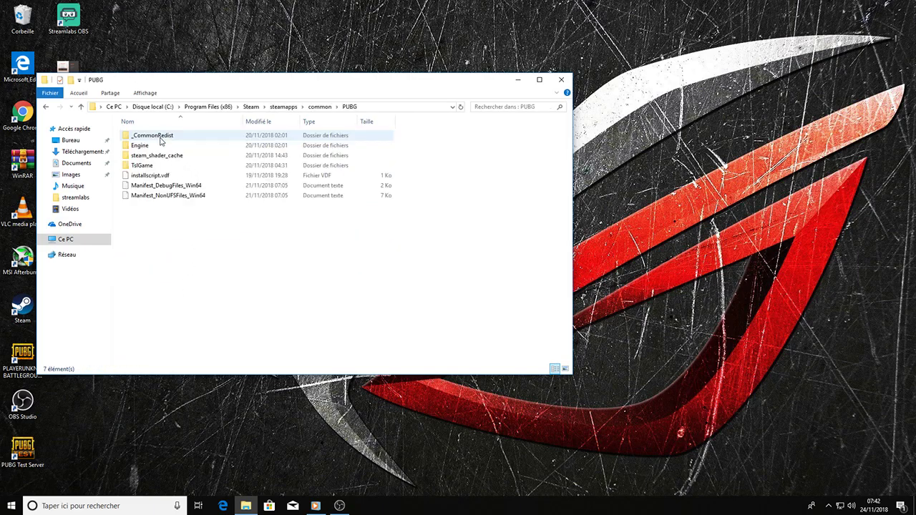
double_click(163, 167)
double_click(159, 136)
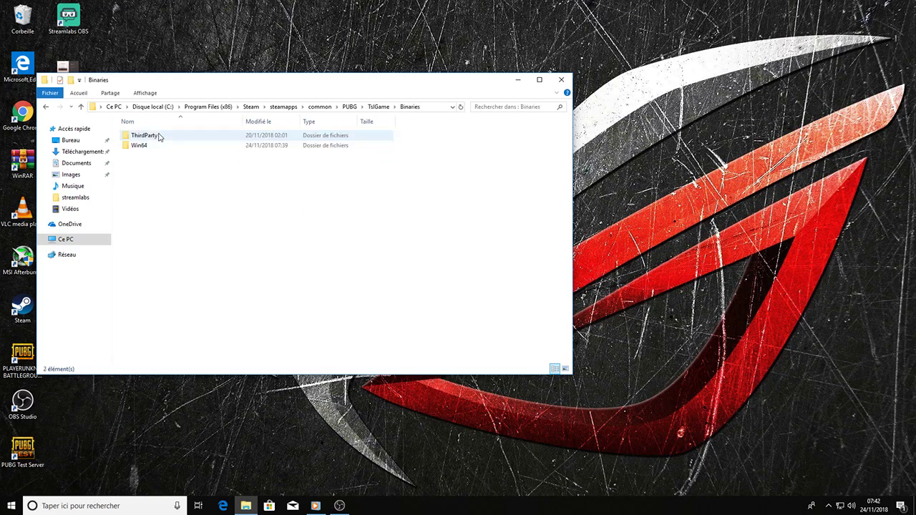
double_click(162, 147)
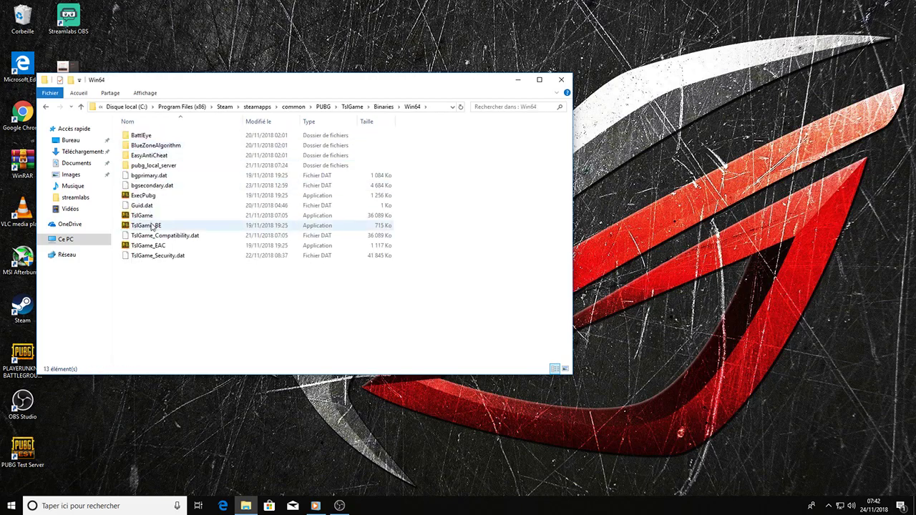
Open the compatibility settings in the properties of the TslGame application.
right_click(152, 216)
left_click(423, 315)
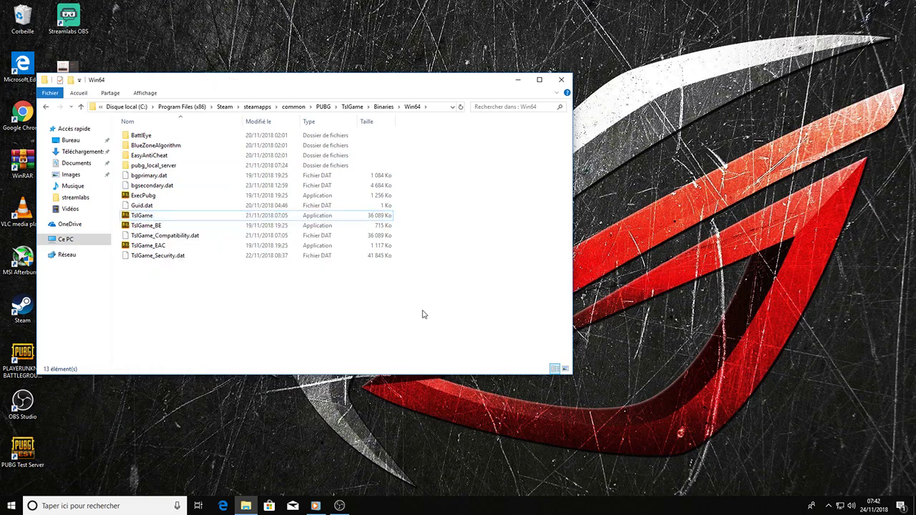
left_click(171, 219)
right_click(171, 219)
left_click(233, 428)
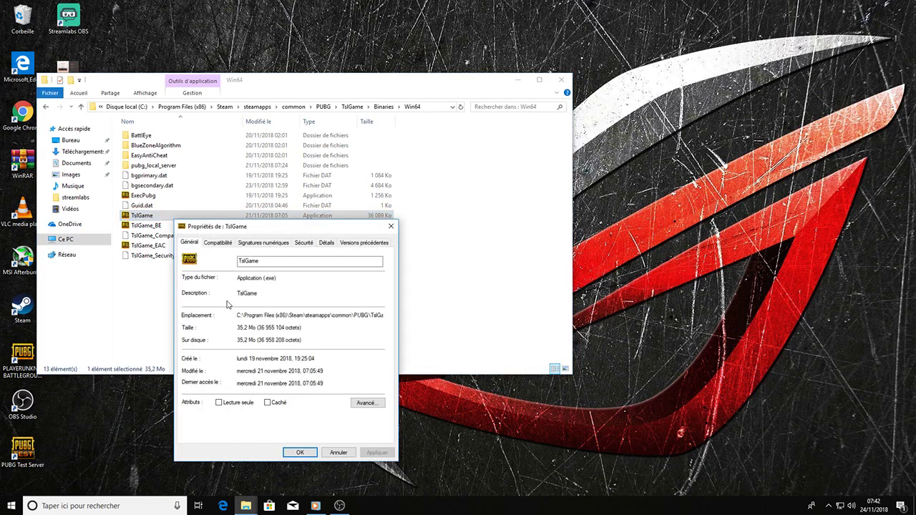
left_click(219, 243)
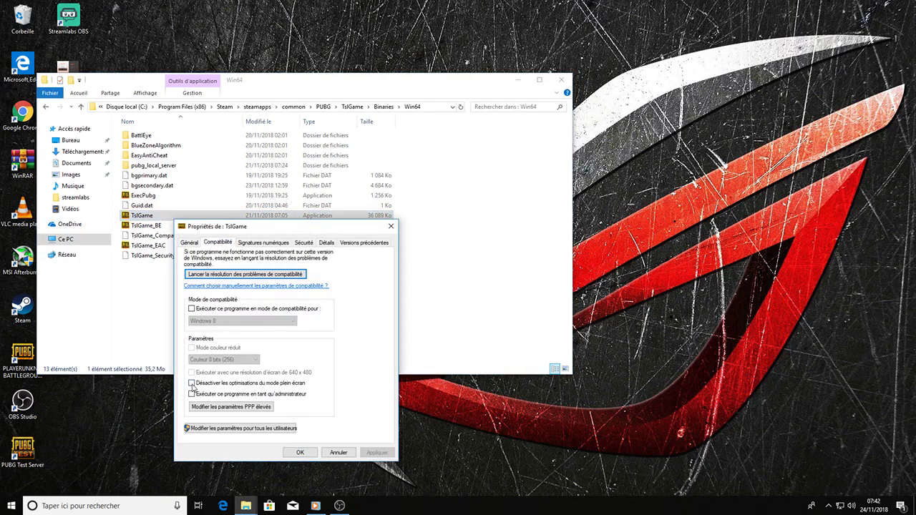
Toggle the run-as-administrator option for TslGame, apply the compatibility settings and confirm the properties.
left_click(214, 395)
left_click(222, 394)
left_click(377, 452)
left_click(301, 452)
Recheck the compatibility settings in TslGame's properties, and close the properties and the Win64 folder window.
right_click(205, 217)
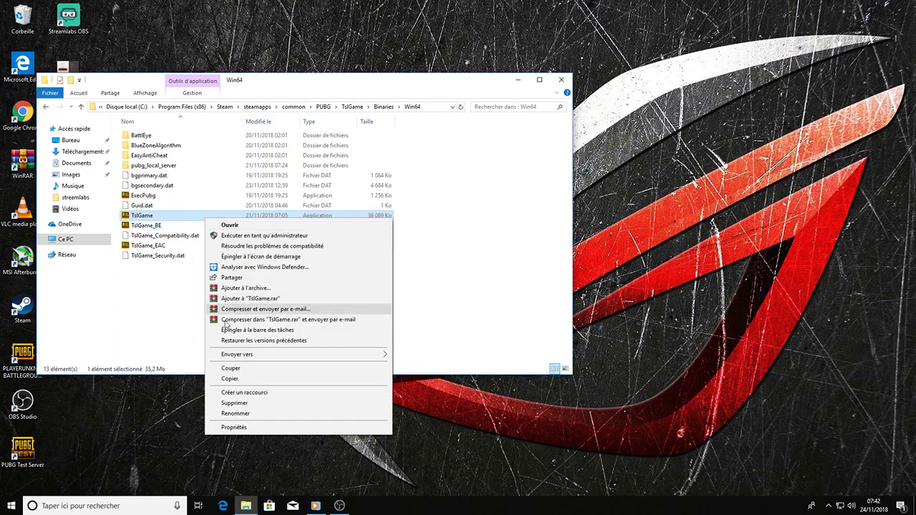
left_click(234, 427)
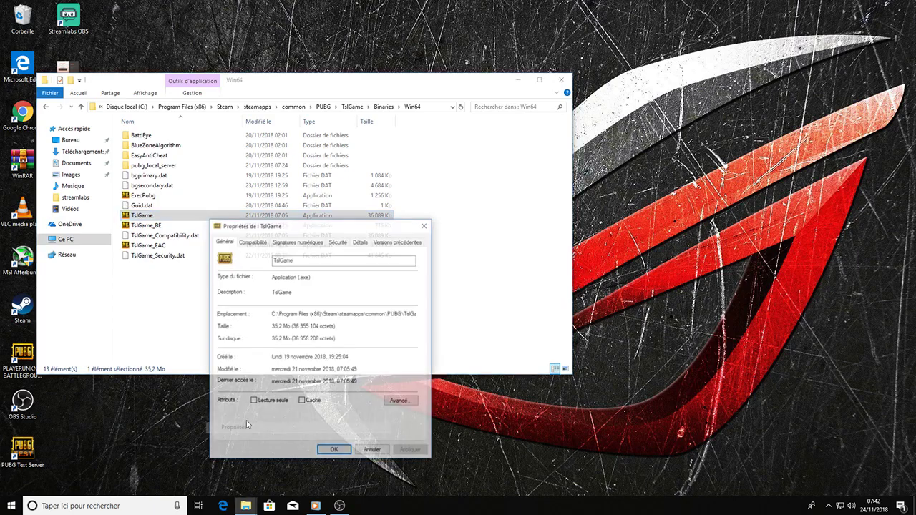
left_click(253, 243)
left_click(425, 226)
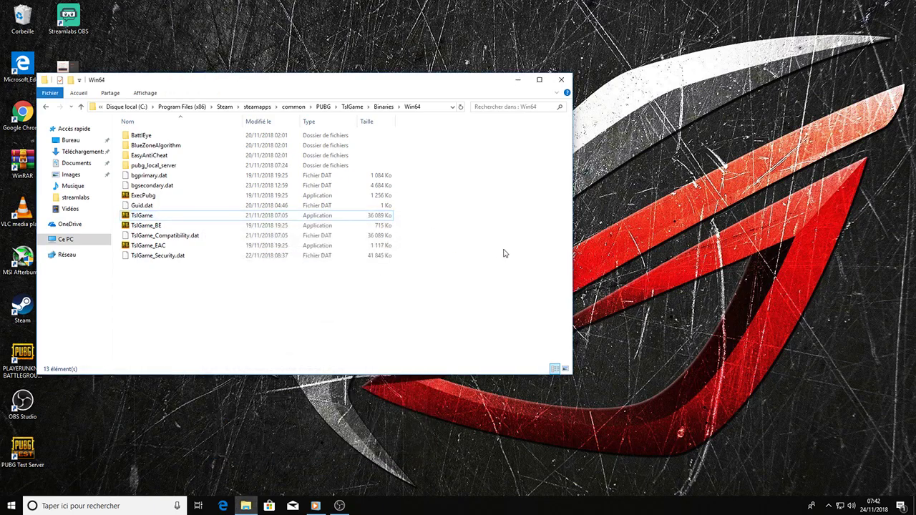
left_click(561, 80)
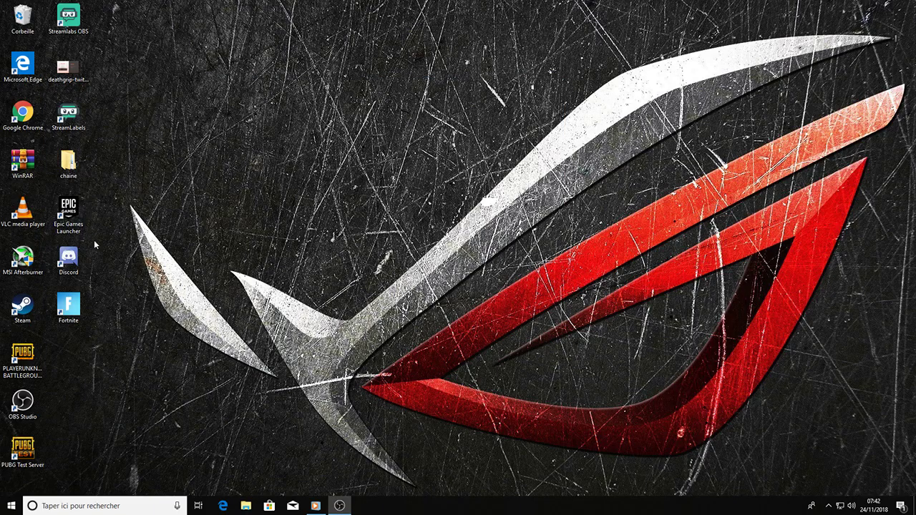
Switch to Steam, view the store's game categories, and close the Steam window.
double_click(22, 307)
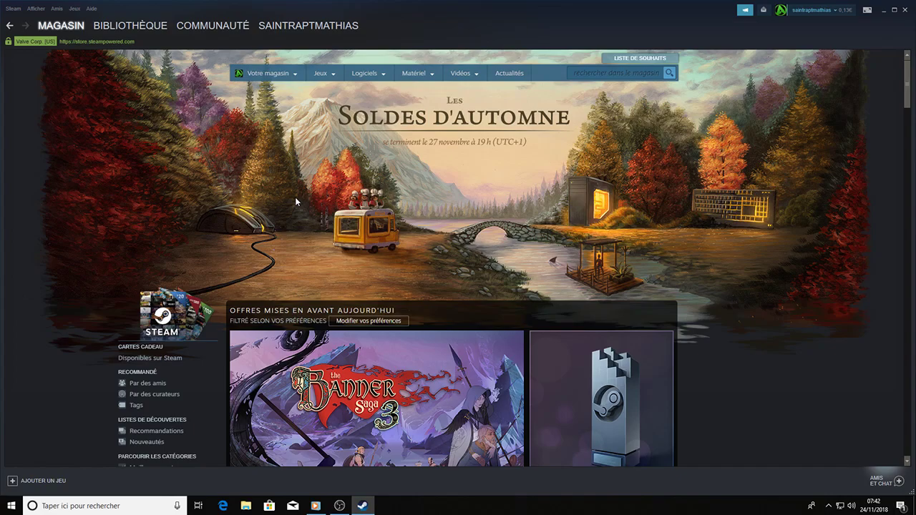
mouse_move(333, 73)
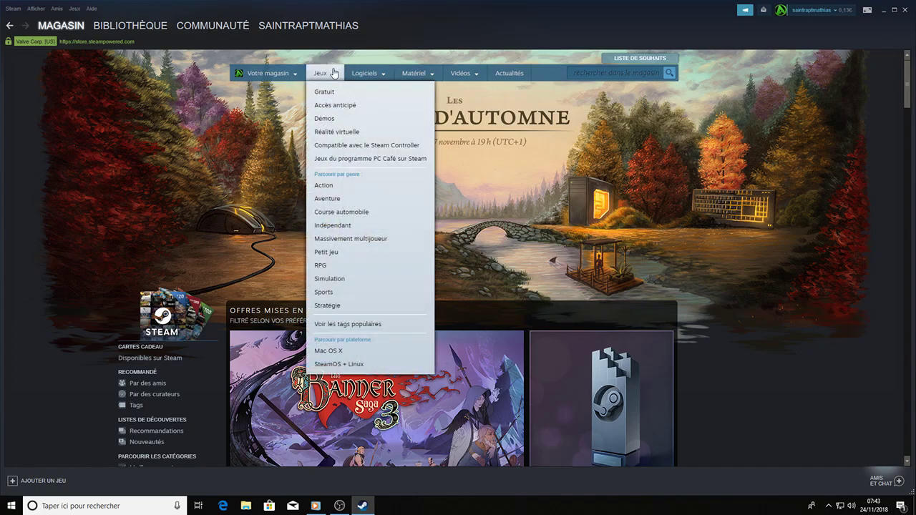
left_click(906, 10)
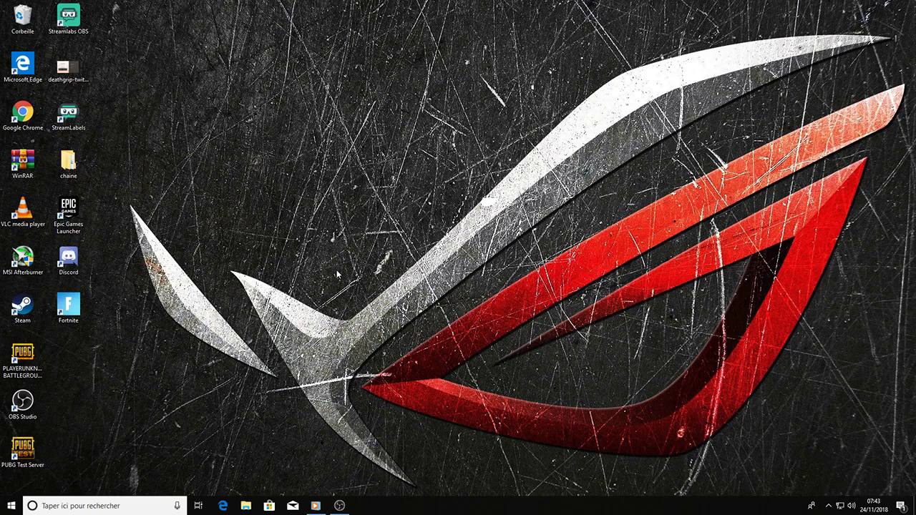
Switch to MSI Afterburner and lower the graphics card's core clock offset to -15 MHz.
left_click(23, 258)
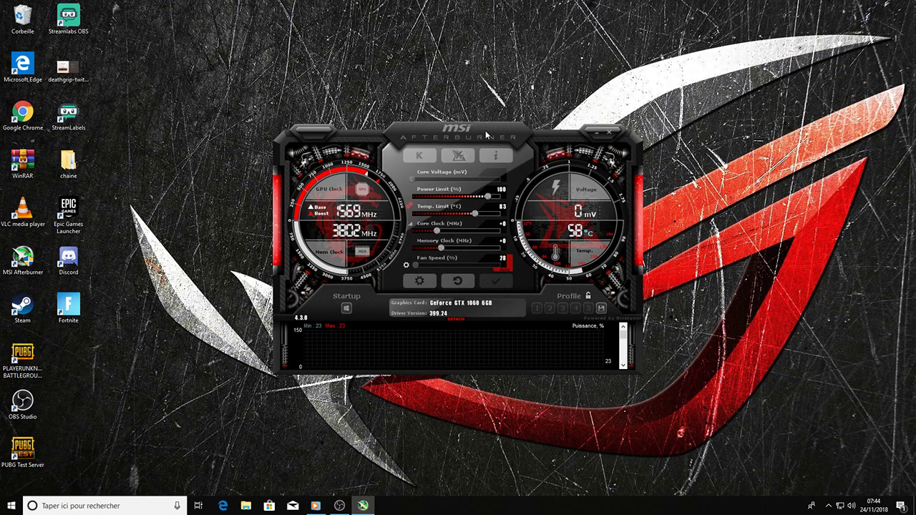
left_click_drag(486, 131, 475, 103)
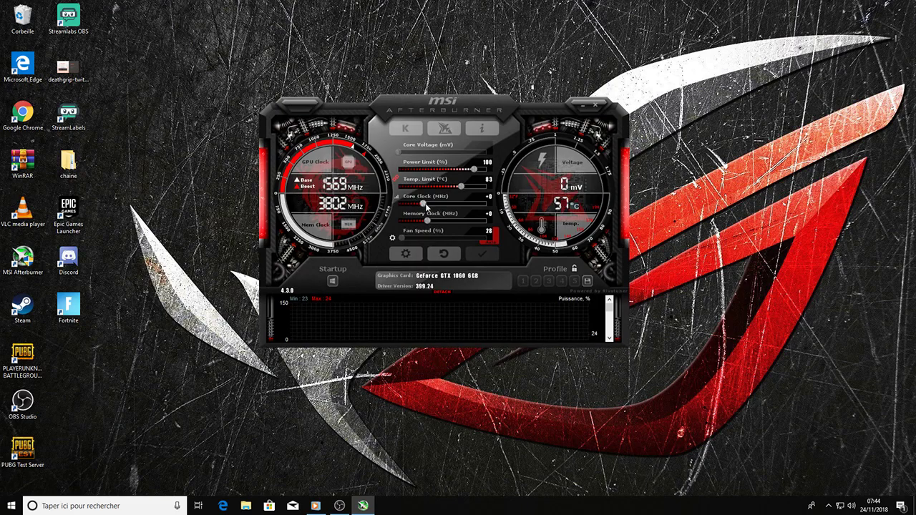
left_click_drag(427, 205, 425, 205)
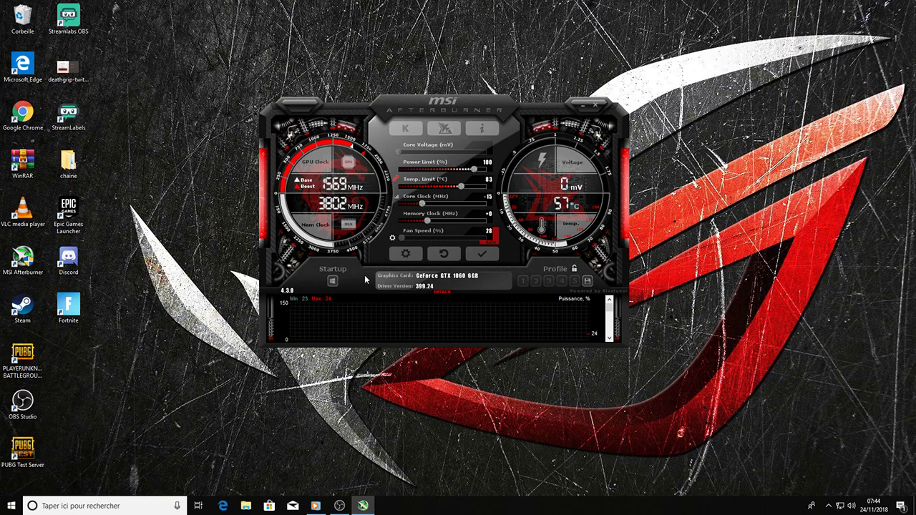
Close the MSI Afterburner window and check the hidden system tray icons.
left_click(827, 504)
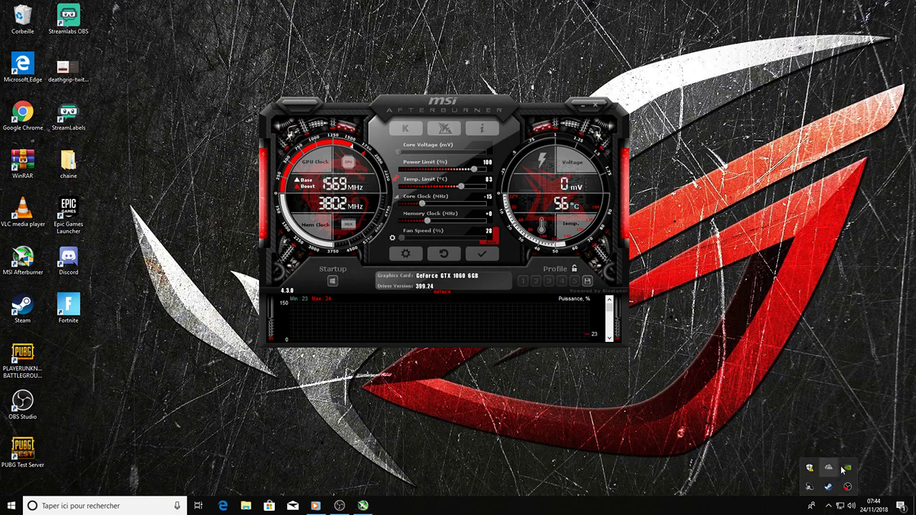
left_click(742, 384)
left_click(600, 103)
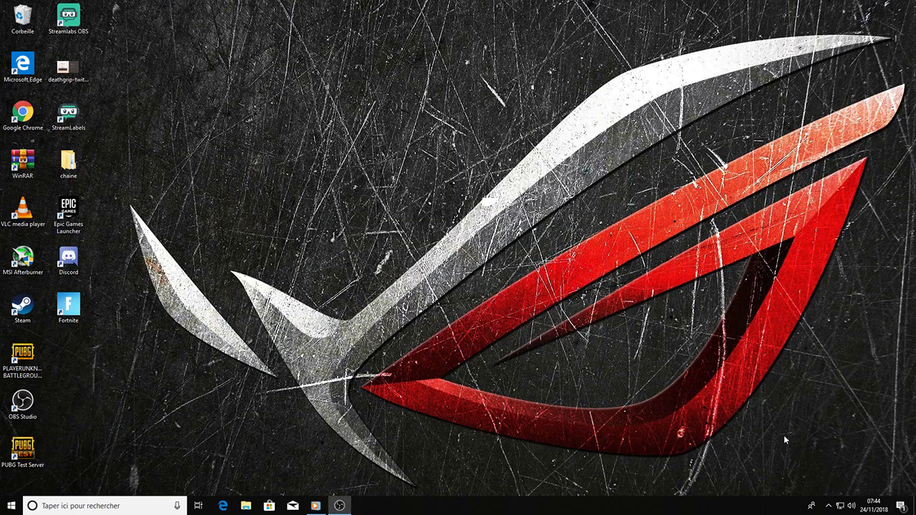
left_click(828, 505)
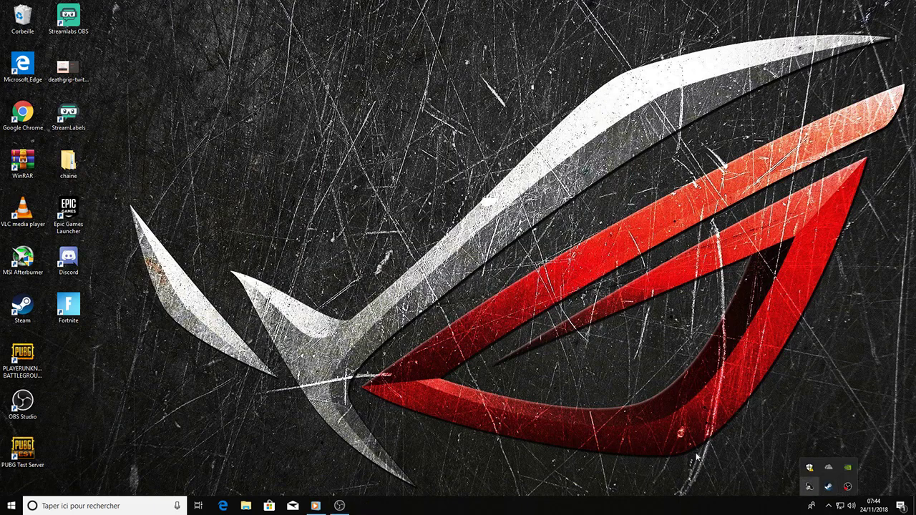
left_click(591, 408)
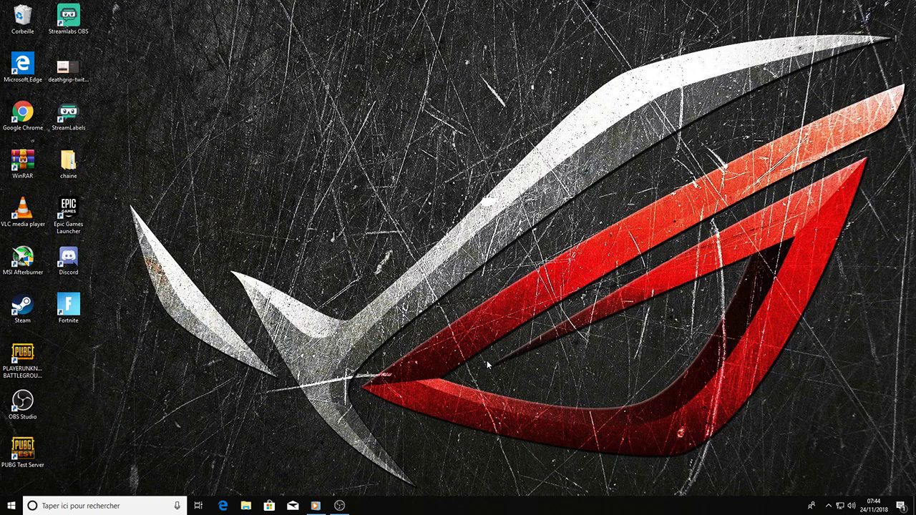